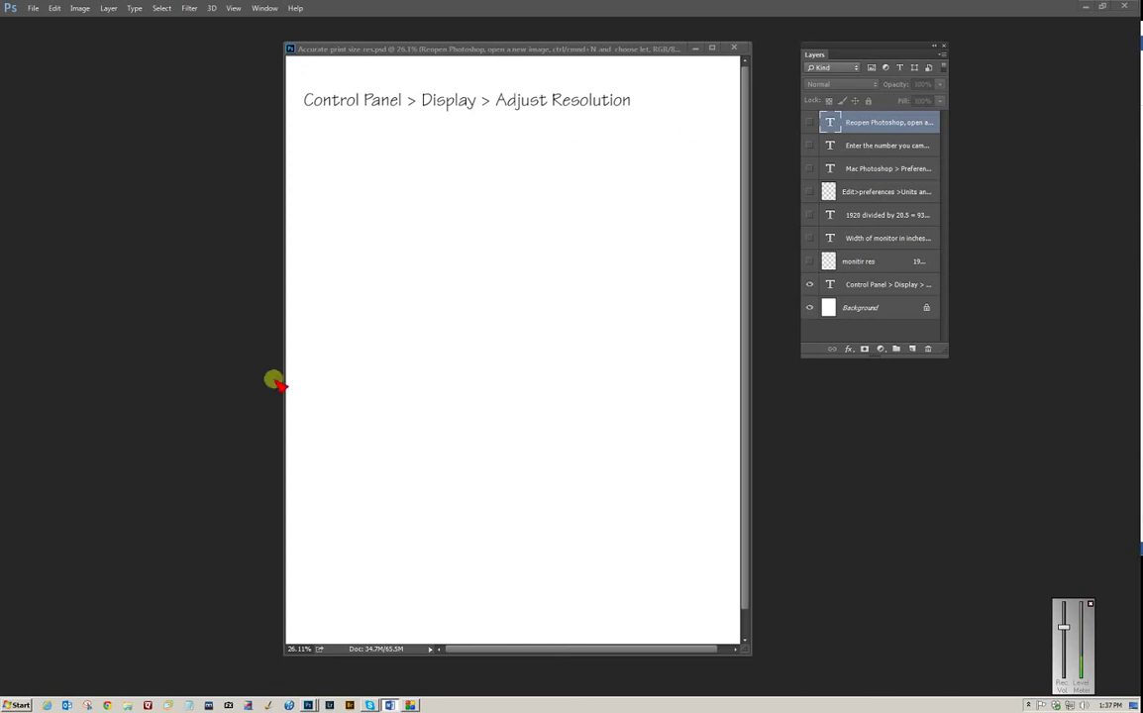
- Open the Windows Control Panel's Display screen resolution settings
{"action": "left_click", "coordinate": [19, 705]}
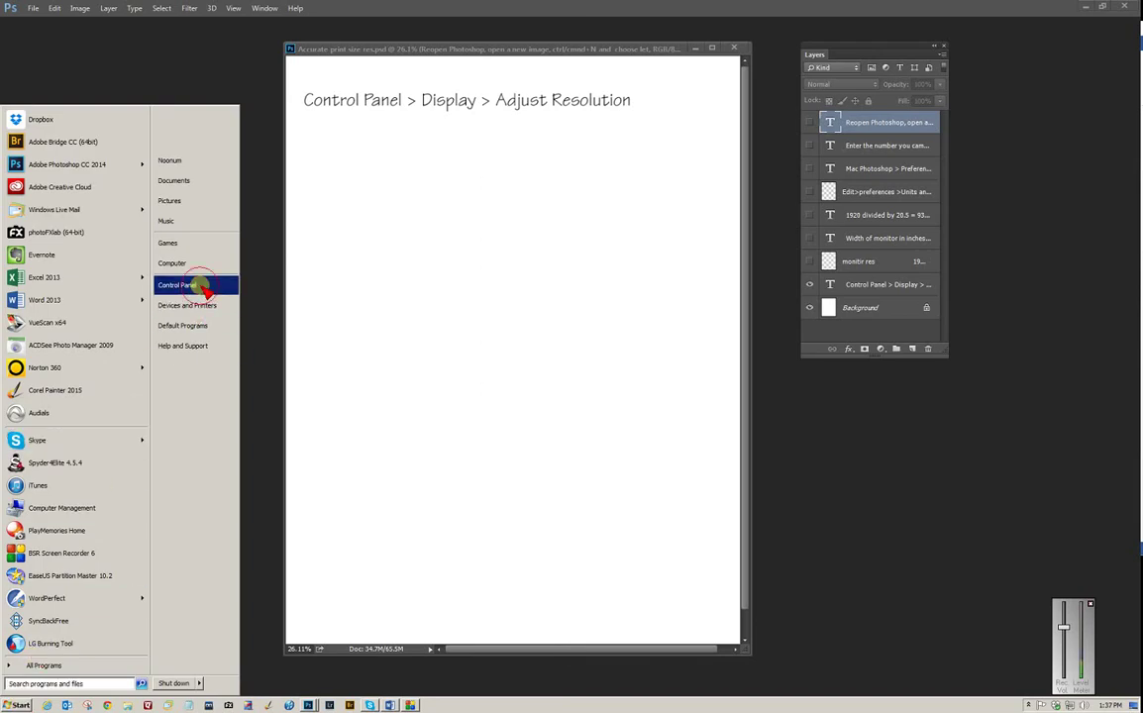
{"action": "left_click", "coordinate": [203, 287]}
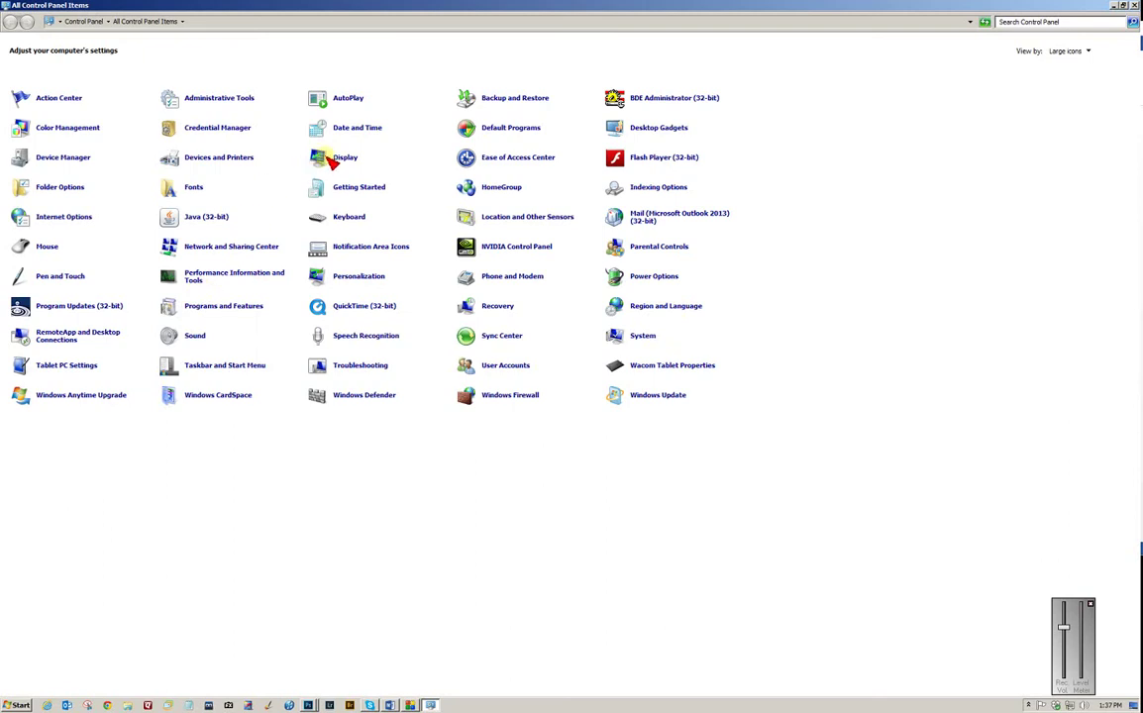
{"action": "left_click", "coordinate": [330, 162]}
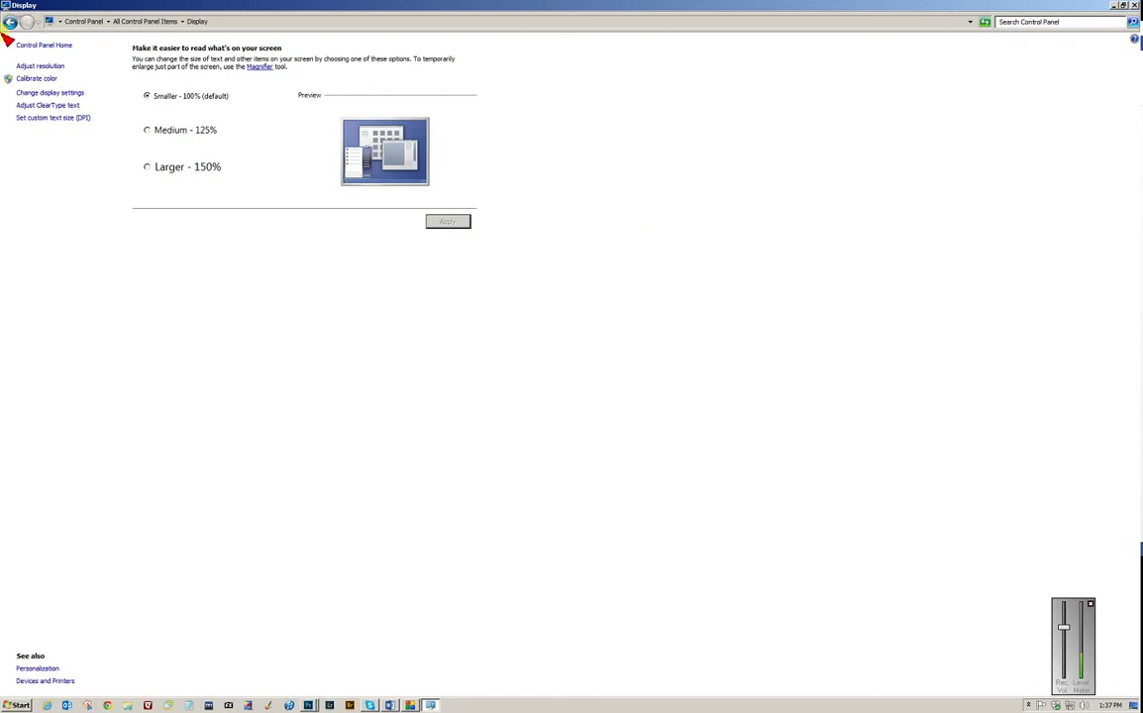
{"action": "left_click", "coordinate": [45, 65]}
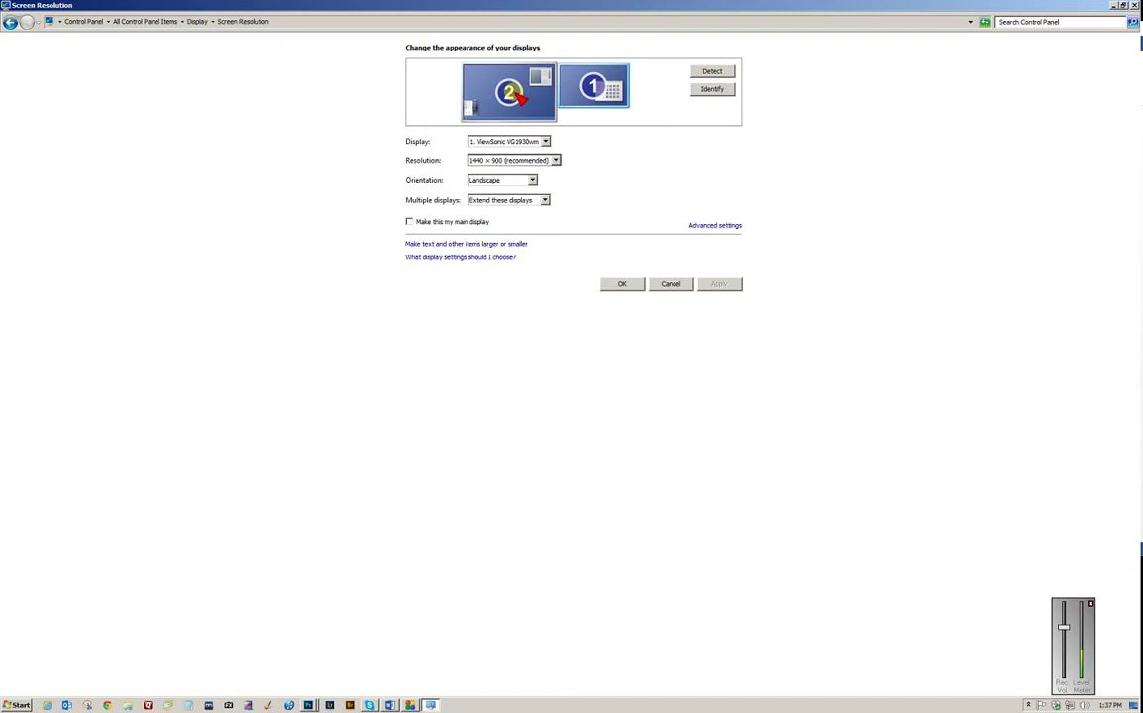
- Select monitor 2 to confirm the Dell U2413 at 1920 × 1200, then close Display settings
{"action": "left_click", "coordinate": [829, 139]}
{"action": "left_click", "coordinate": [595, 86]}
{"action": "left_click", "coordinate": [509, 93]}
{"action": "left_click", "coordinate": [494, 94]}
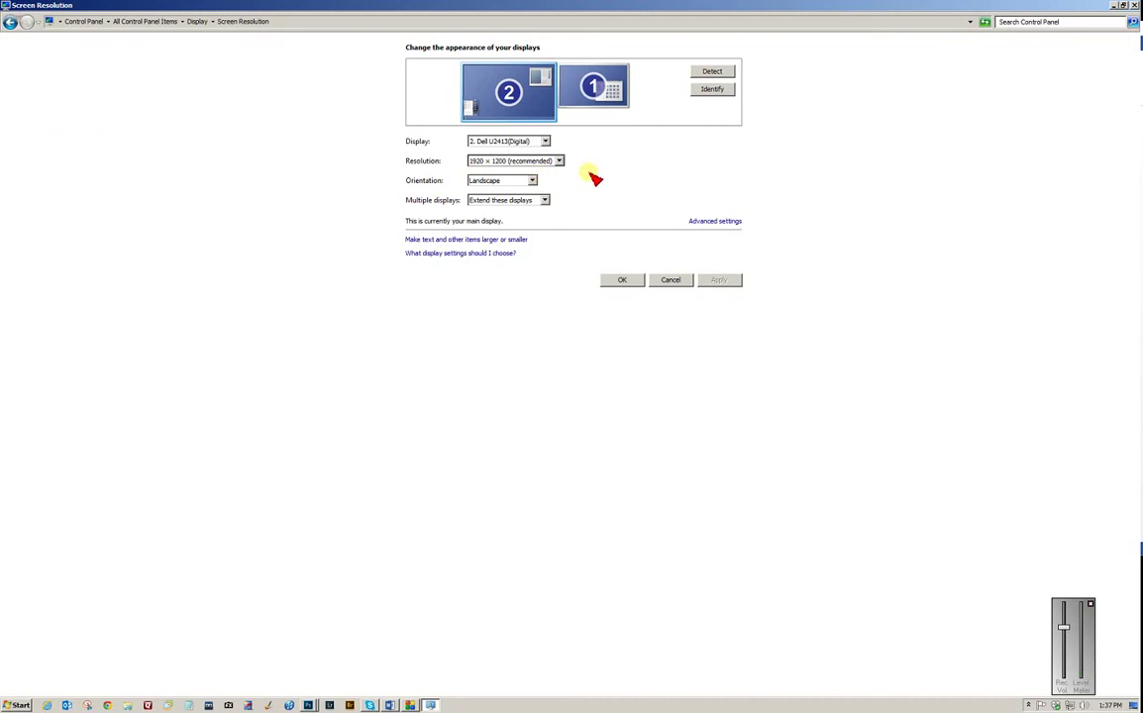
{"action": "left_click", "coordinate": [614, 283]}
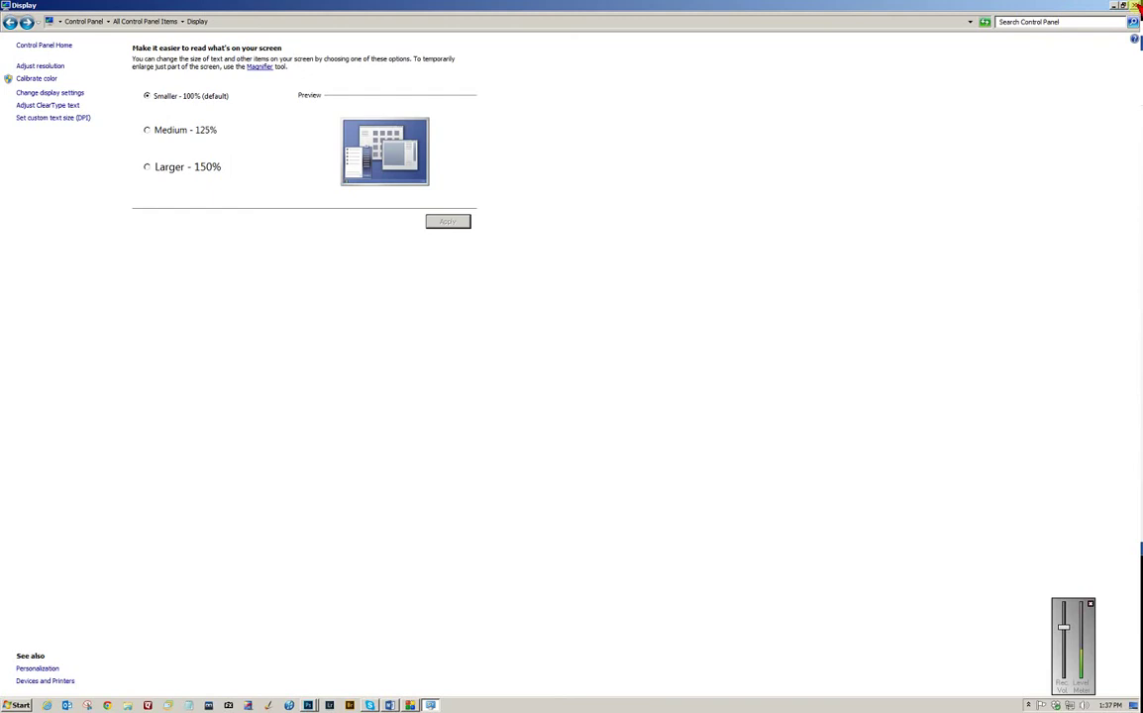
{"action": "key", "text": "alt+F4"}
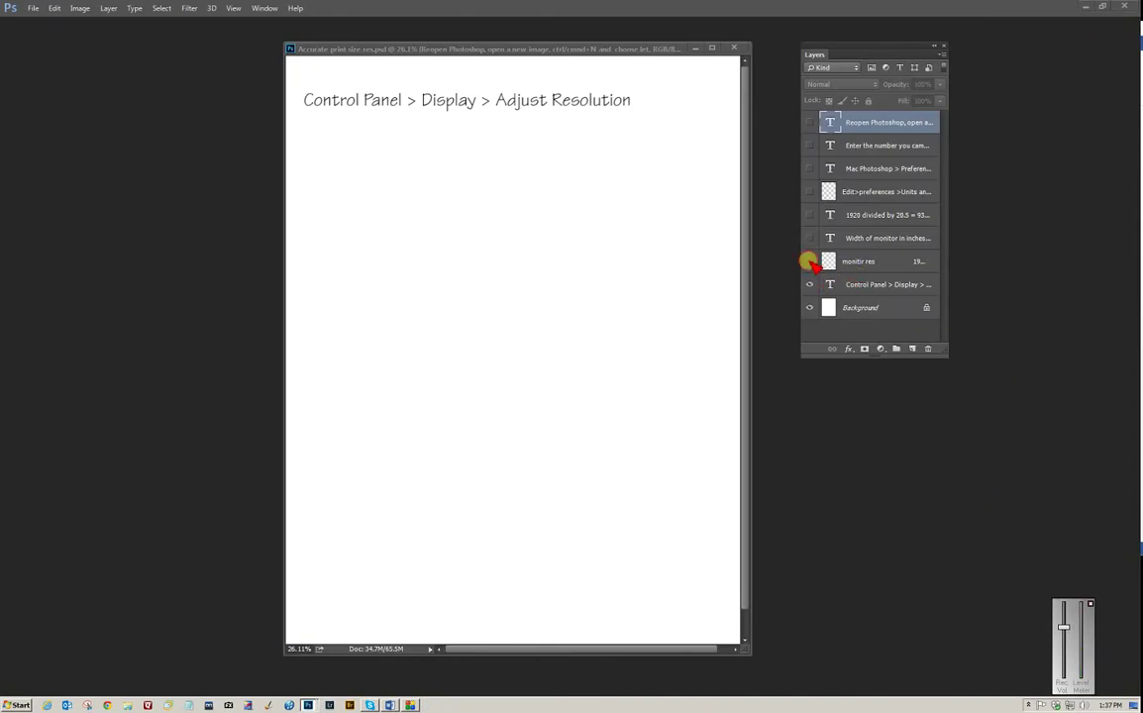
- Make the 'monitir res' layer visible to show 'Monitor resolution - 1920x1200'
{"action": "left_click", "coordinate": [809, 261]}
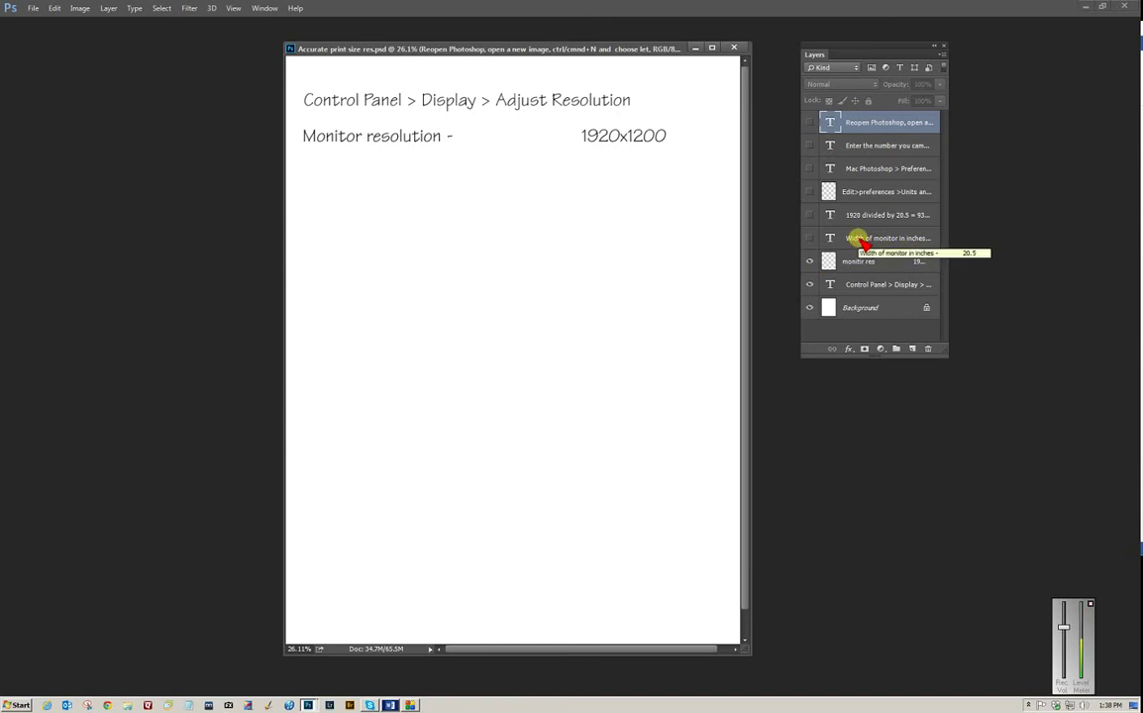
- Show the 20.5-inch monitor width layer and the '1920 divided by 20.5 = 93.65, use 94' layer
{"action": "left_click", "coordinate": [810, 239]}
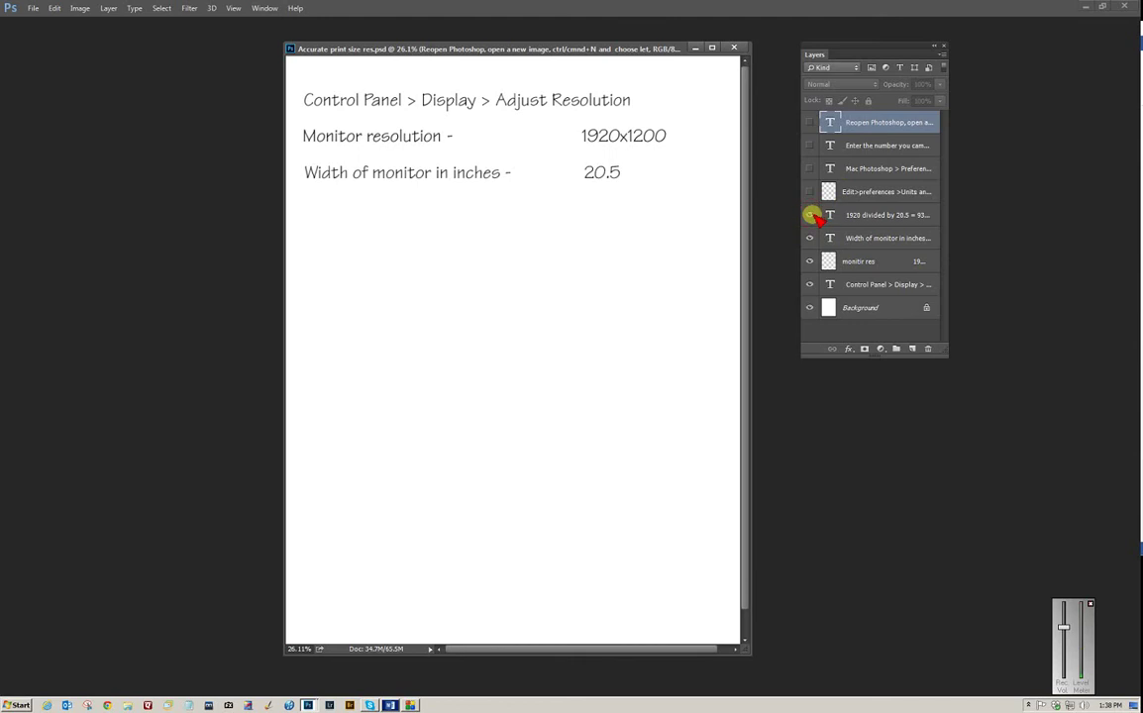
{"action": "left_click", "coordinate": [810, 214]}
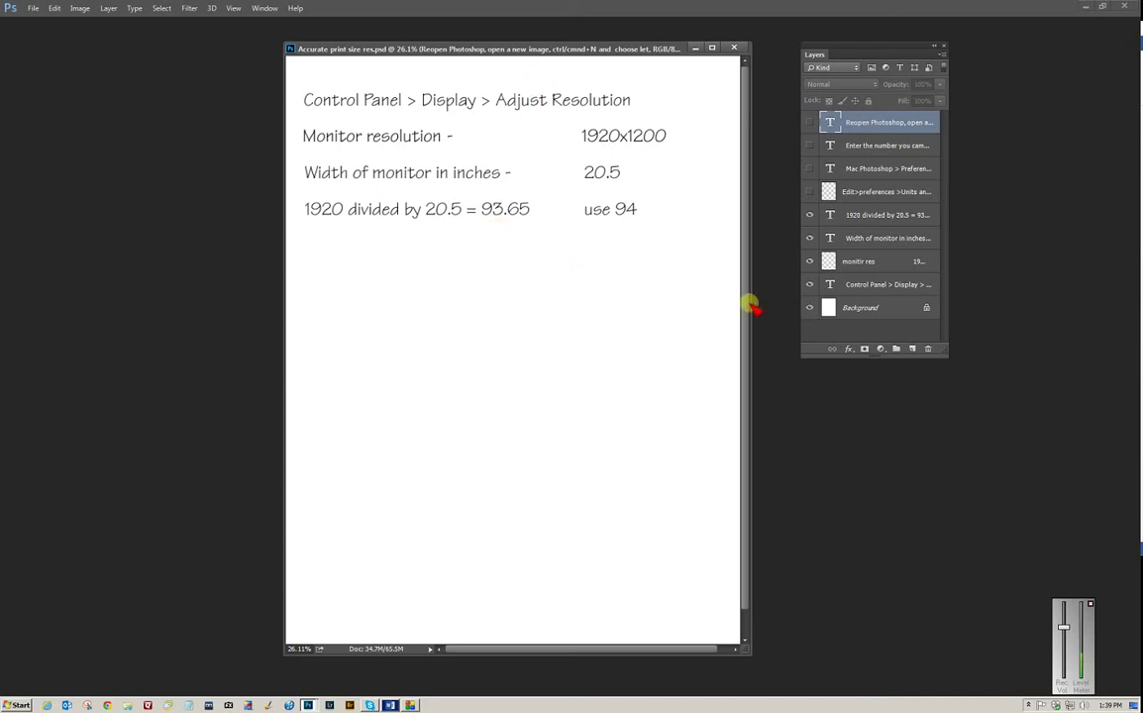
- Show the Windows preferences line, then set Units & Rulers Screen Resolution to 94 Pixels/Inch
{"action": "left_click", "coordinate": [811, 193]}
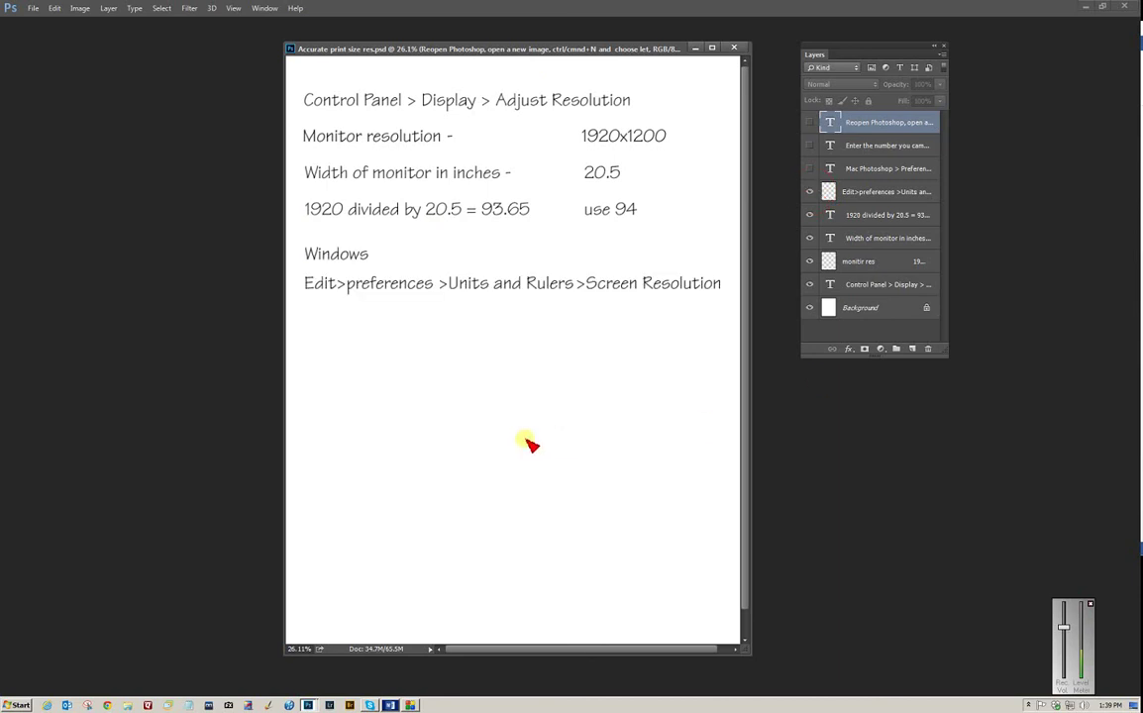
{"action": "left_click", "coordinate": [54, 9]}
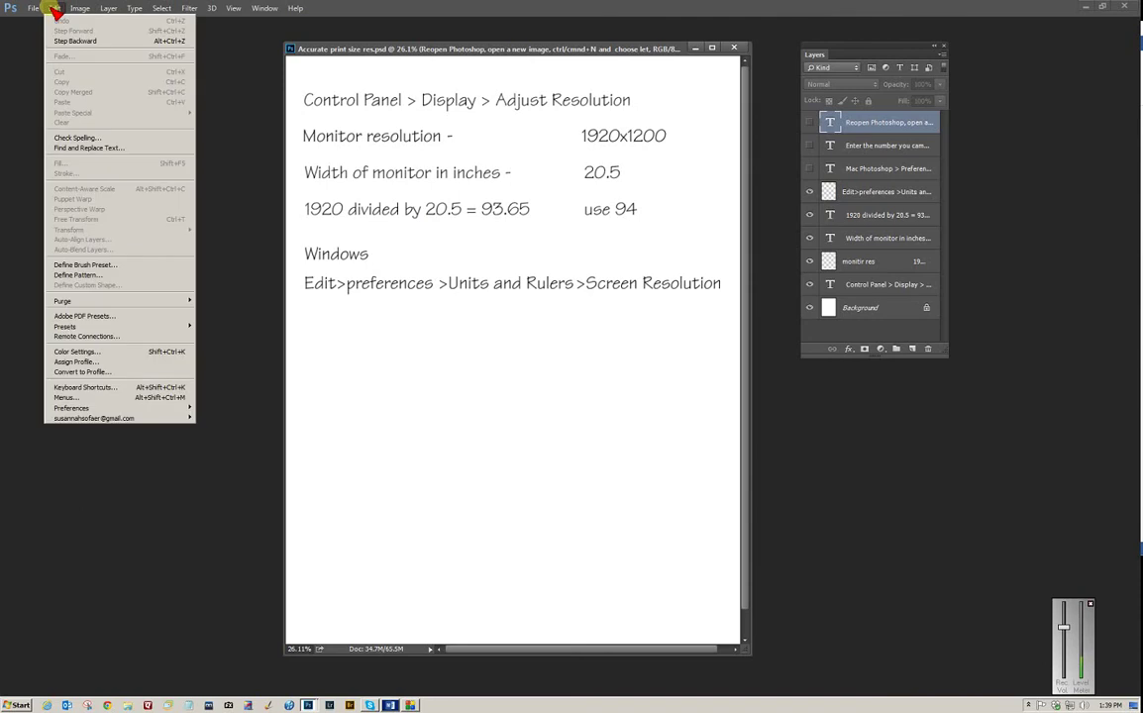
{"action": "left_click", "coordinate": [129, 409]}
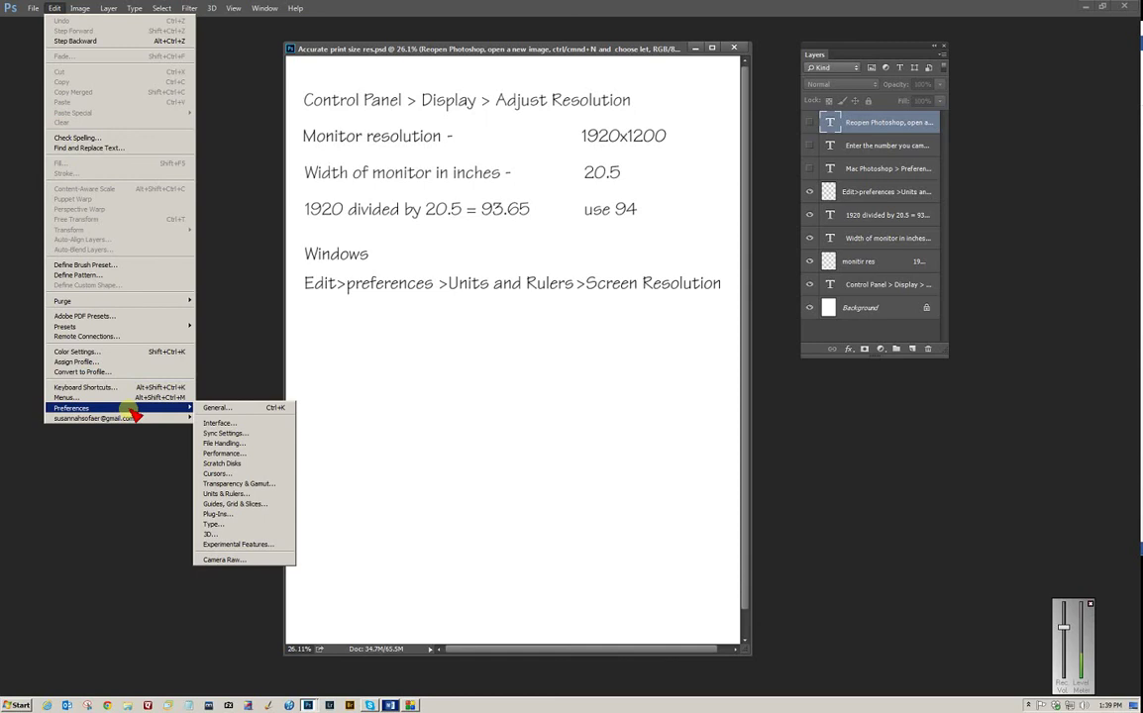
{"action": "left_click", "coordinate": [254, 494]}
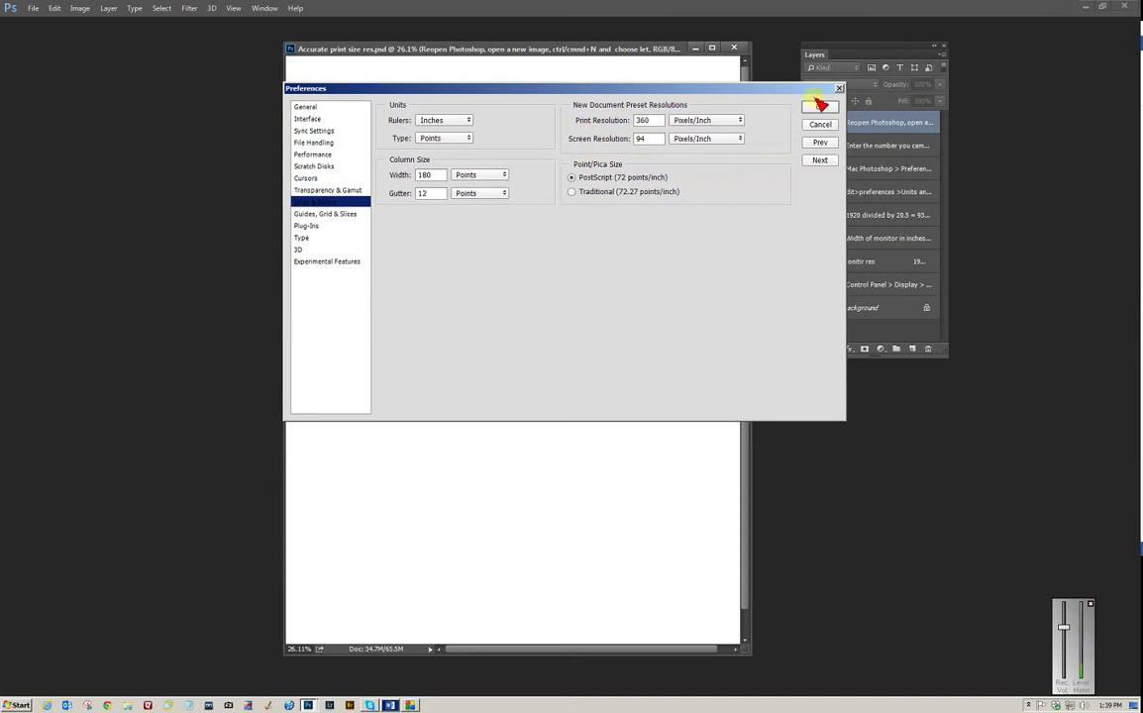
{"action": "left_click", "coordinate": [820, 108]}
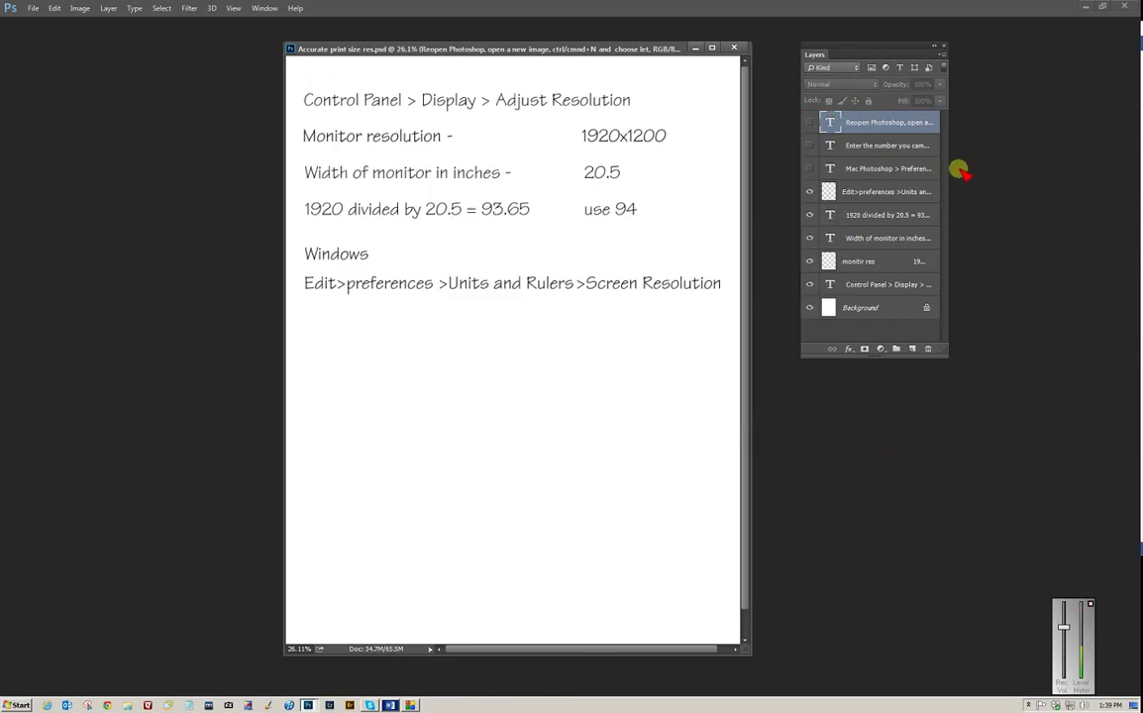
- Reveal the Mac preferences, 'Enter the number you came up with', and Reopen Photoshop lines
{"action": "left_click", "coordinate": [810, 169]}
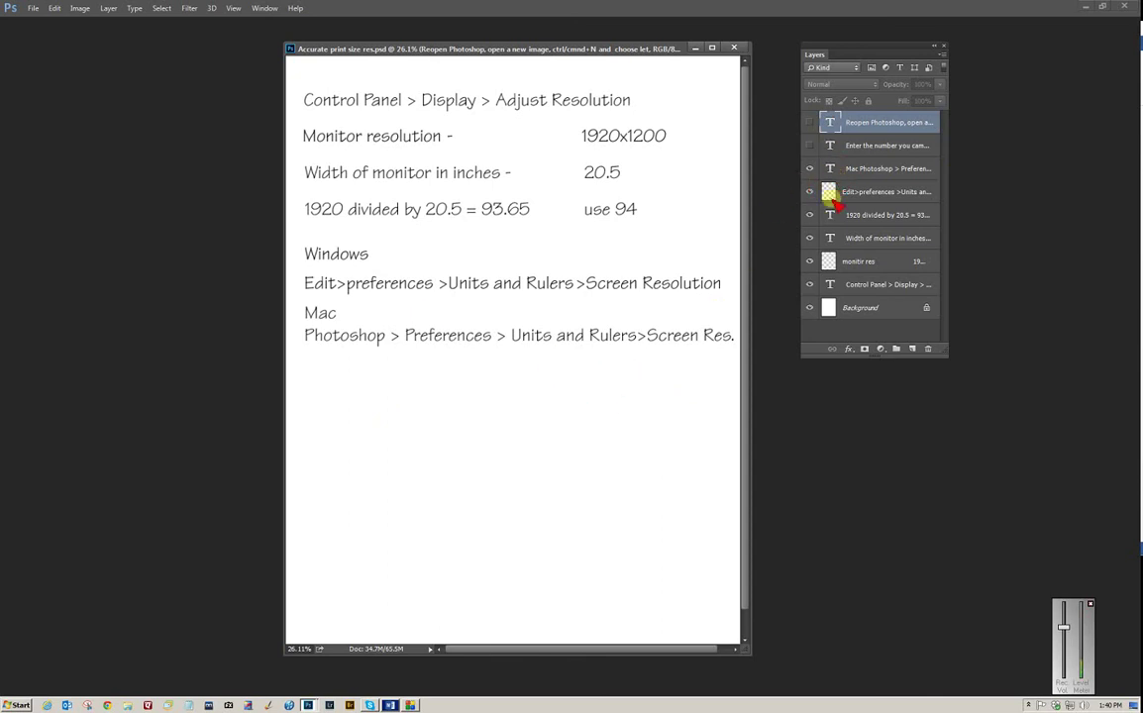
{"action": "left_click", "coordinate": [810, 145]}
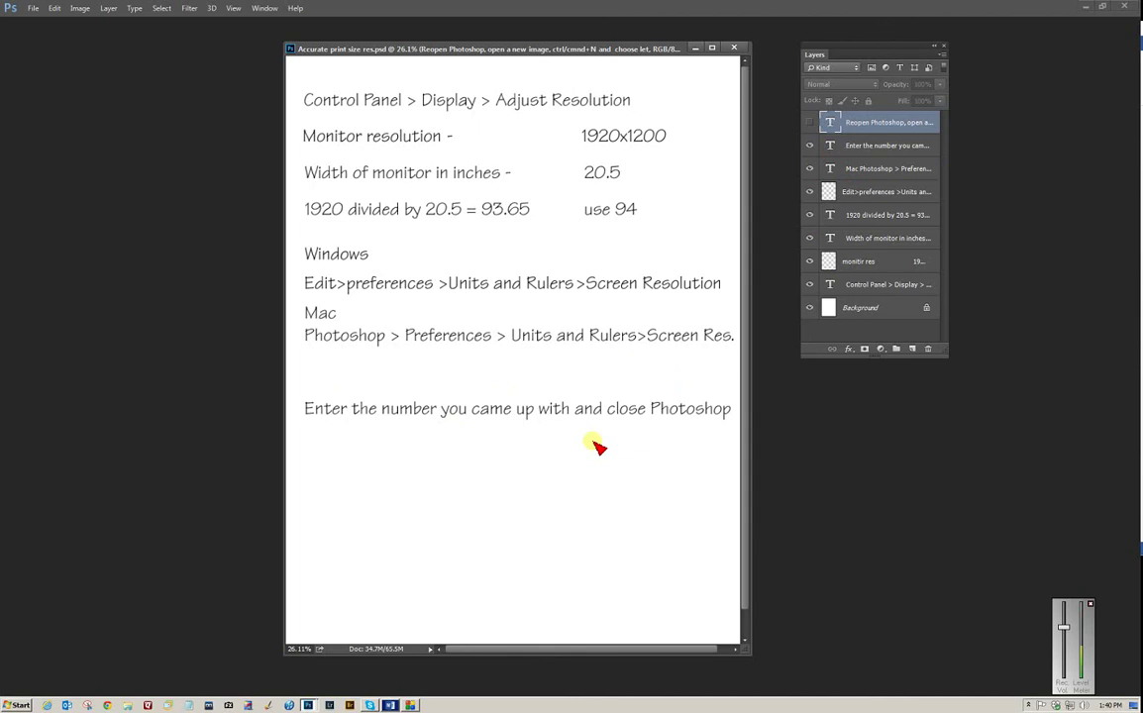
{"action": "left_click", "coordinate": [810, 122]}
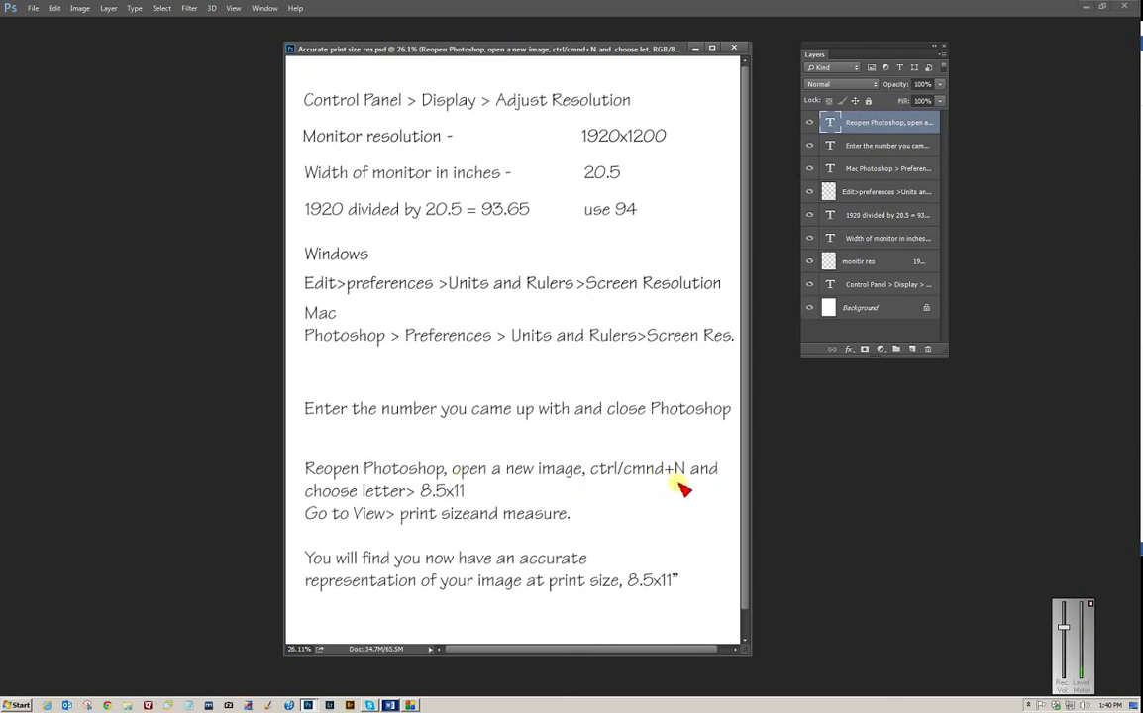
- Create a new U.S. Paper Letter document, 8.5 × 11 inches at 360 ppi
{"action": "left_click", "coordinate": [34, 9]}
{"action": "left_click", "coordinate": [39, 23]}
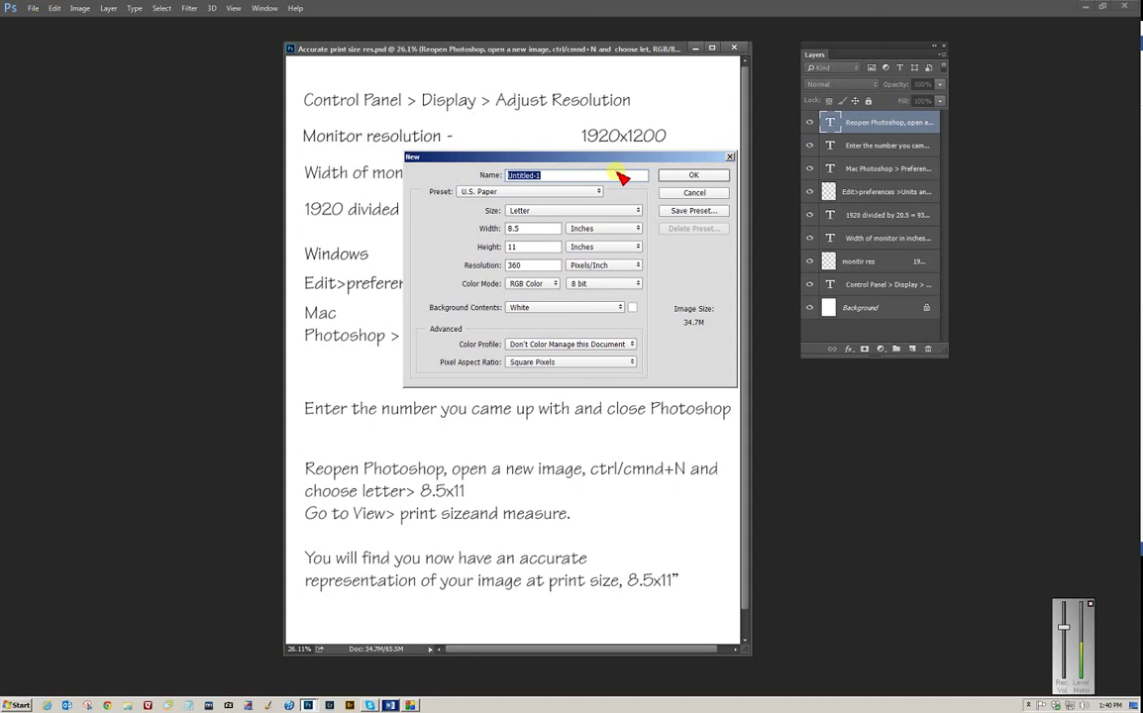
{"action": "left_click_drag", "start_coordinate": [543, 158], "coordinate": [491, 158]}
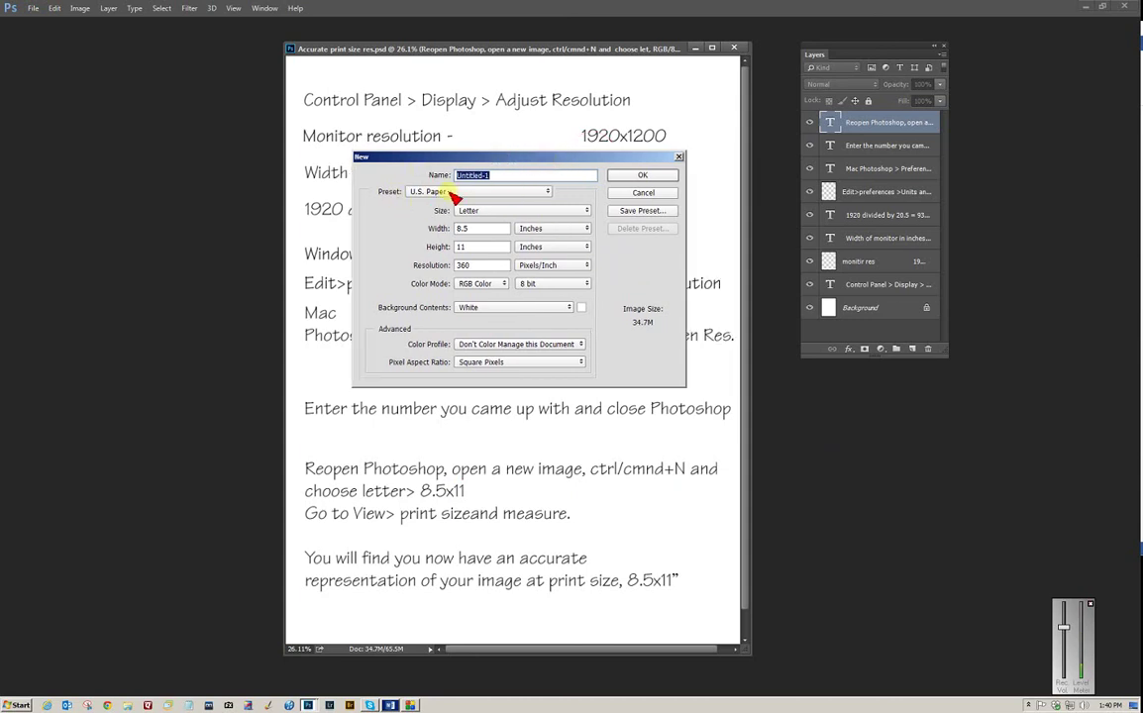
{"action": "left_click", "coordinate": [547, 192]}
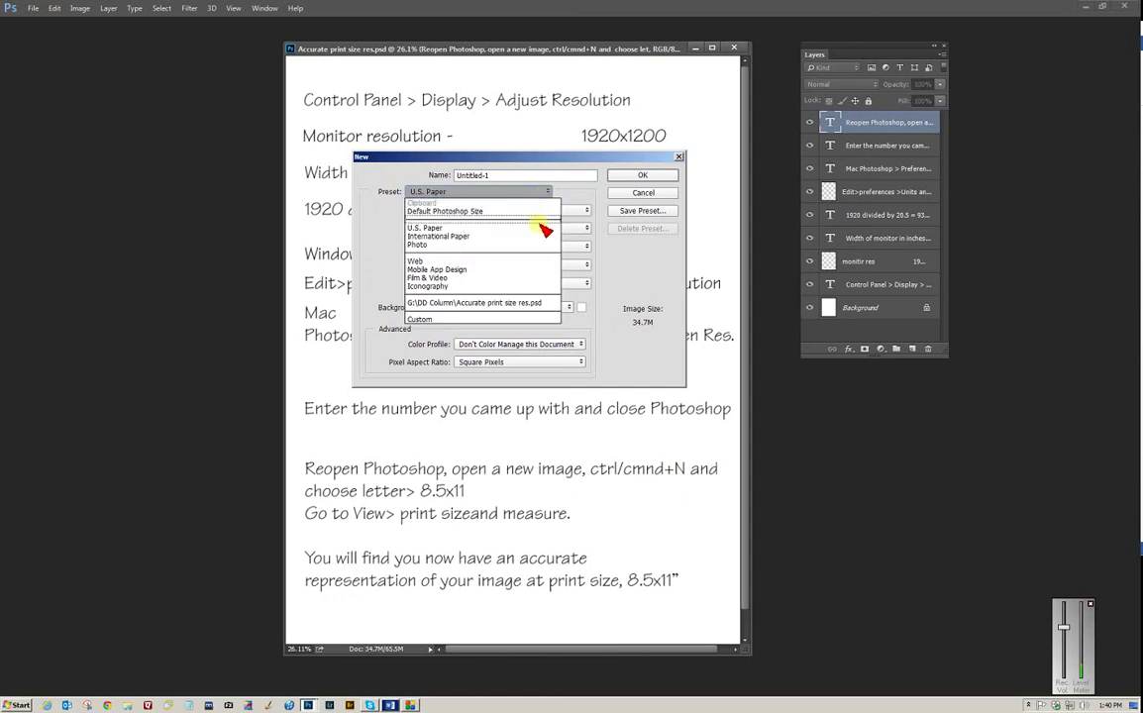
{"action": "left_click", "coordinate": [544, 228]}
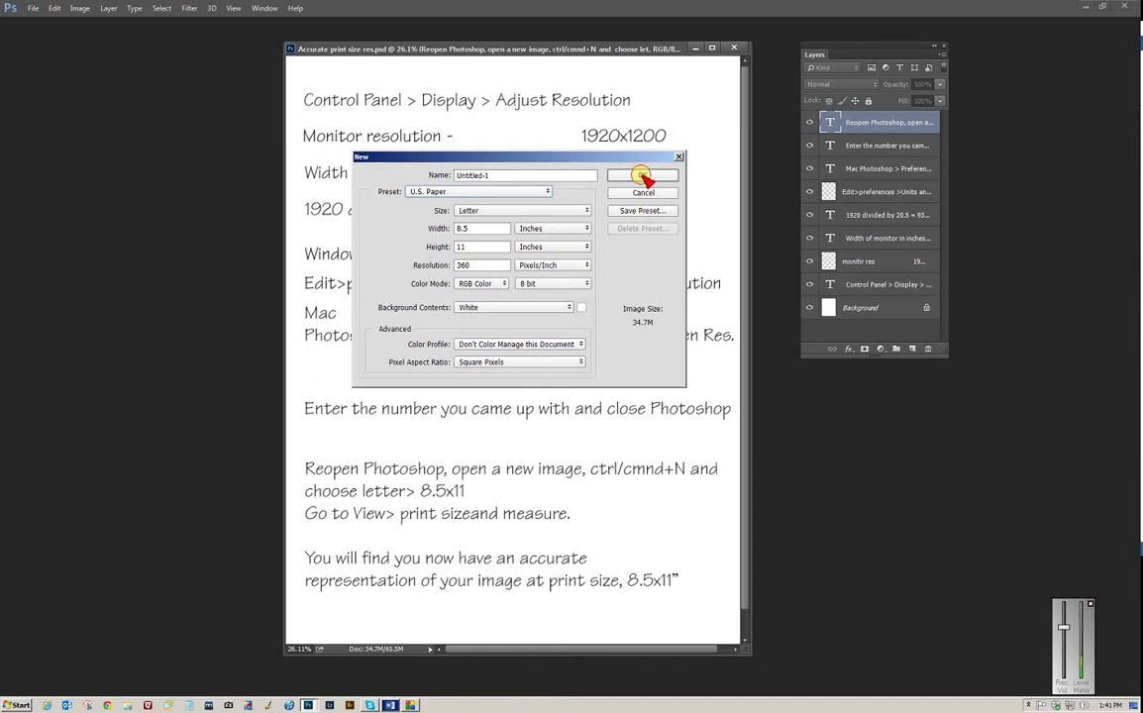
{"action": "left_click", "coordinate": [642, 175]}
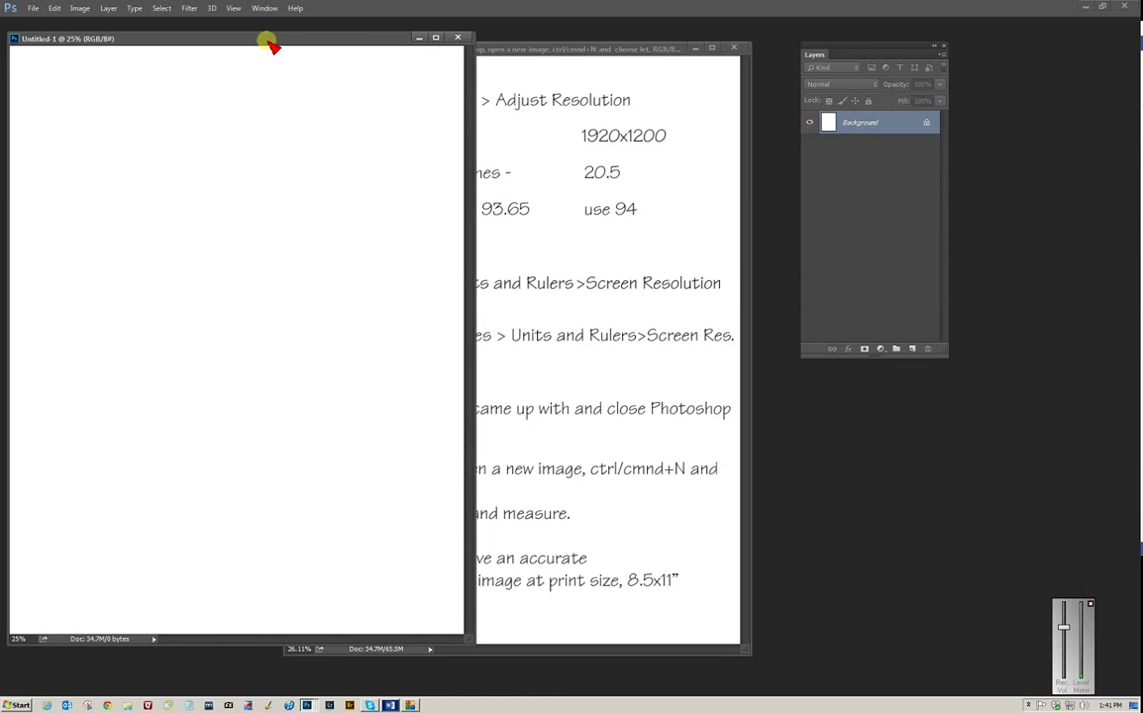
{"action": "key", "text": "ctrl+w"}
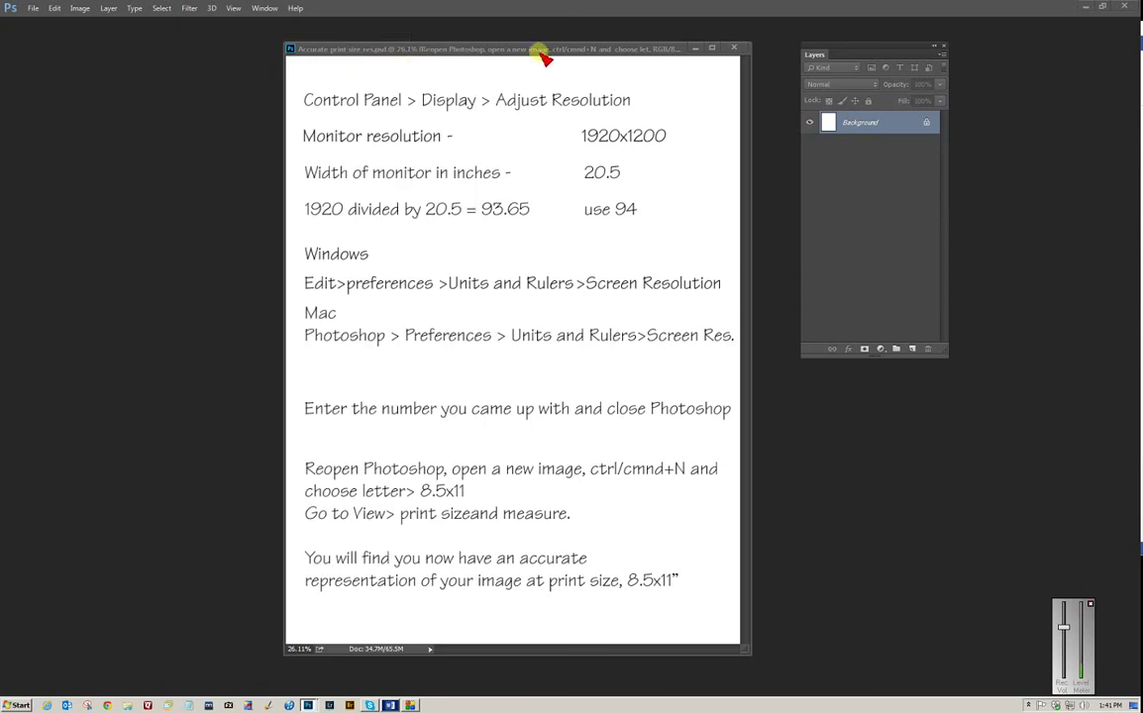
{"action": "key", "text": "ctrl+w"}
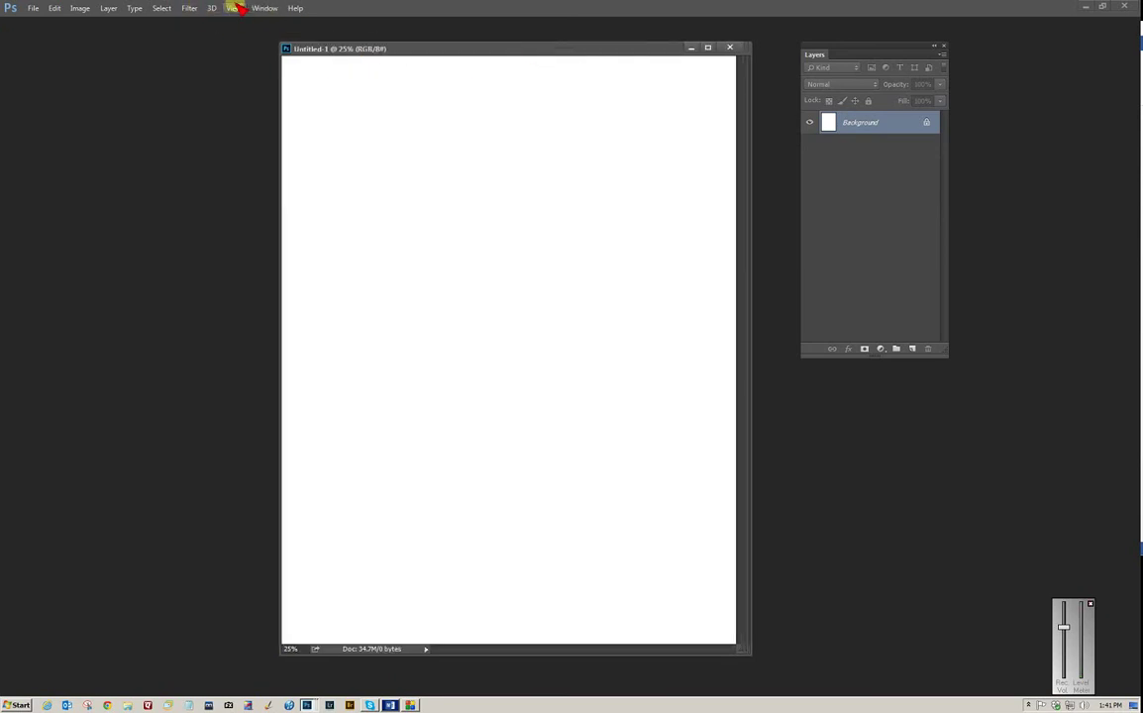
- View Untitled-1 at Print Size, arrange its window and the Layers panel, then close it
{"action": "left_click", "coordinate": [236, 8]}
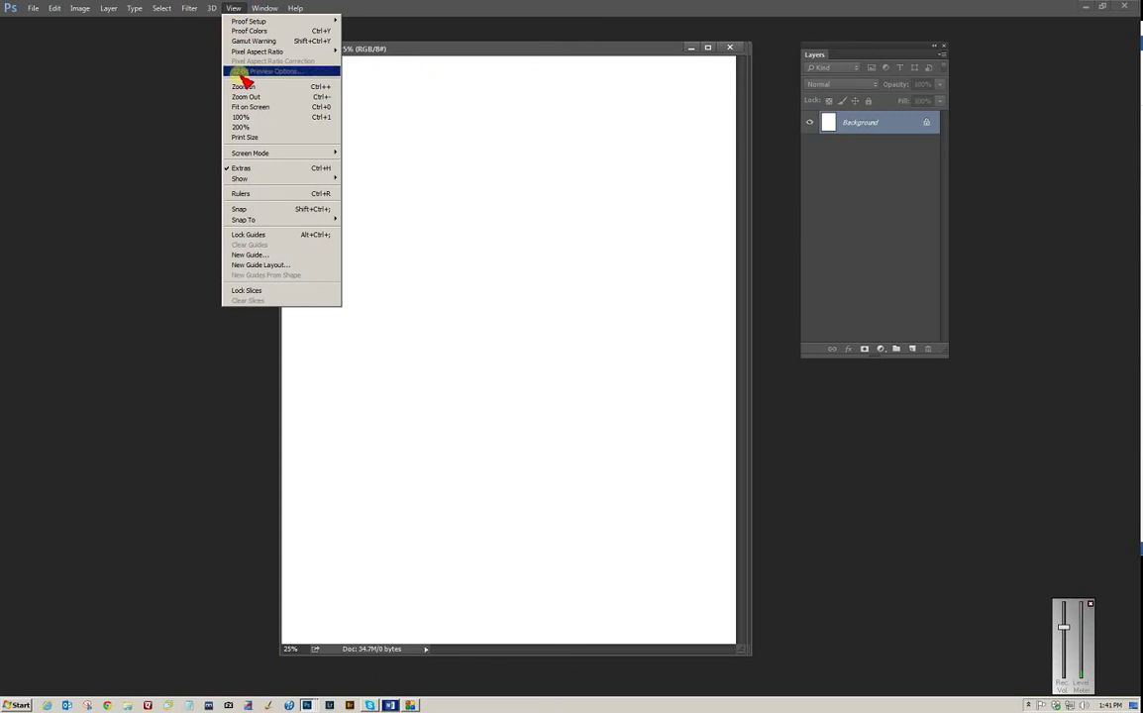
{"action": "left_click", "coordinate": [244, 138]}
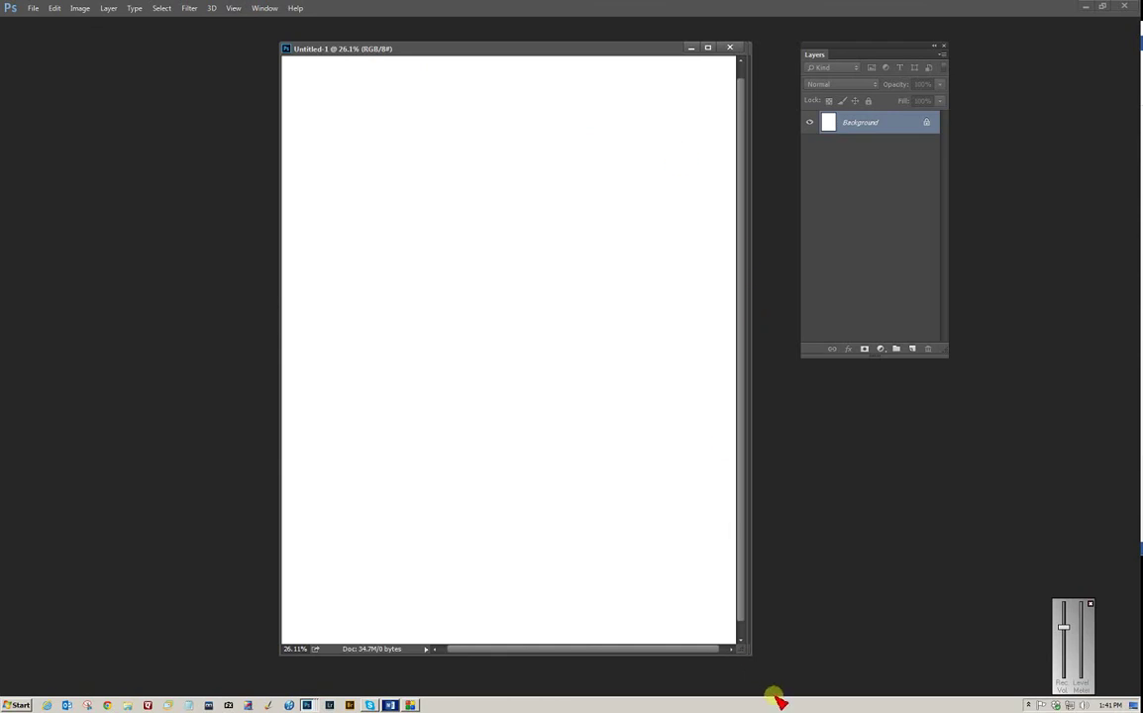
{"action": "left_click_drag", "start_coordinate": [748, 655], "coordinate": [868, 669]}
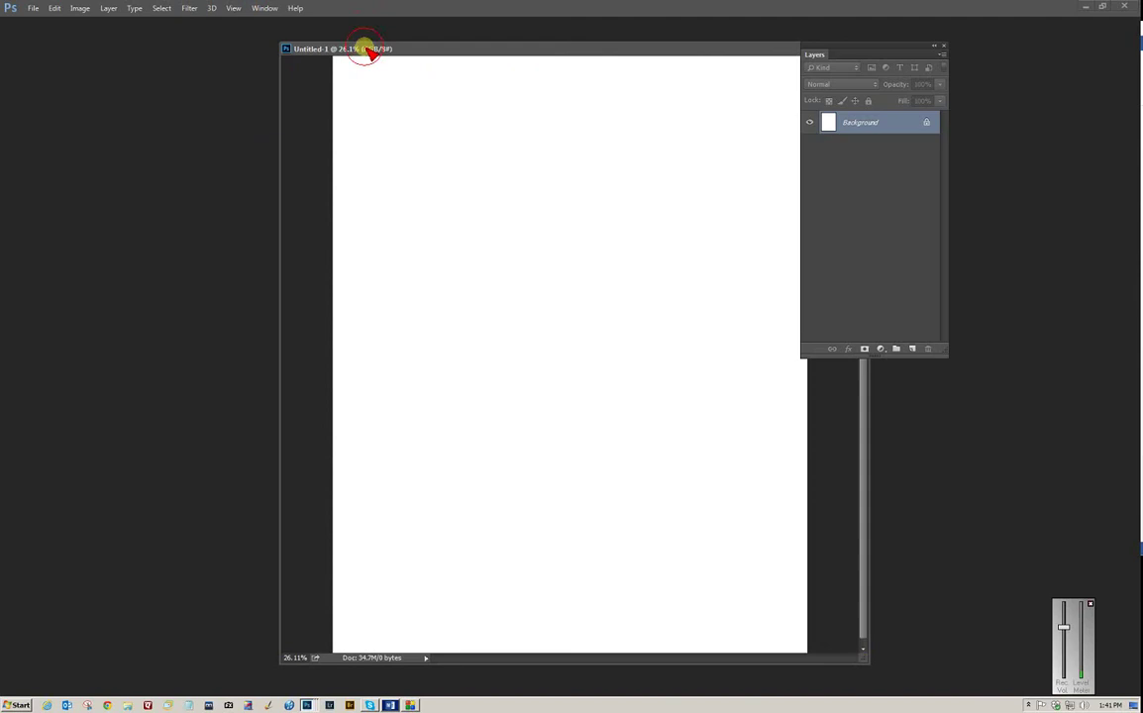
{"action": "left_click_drag", "start_coordinate": [366, 49], "coordinate": [370, 34]}
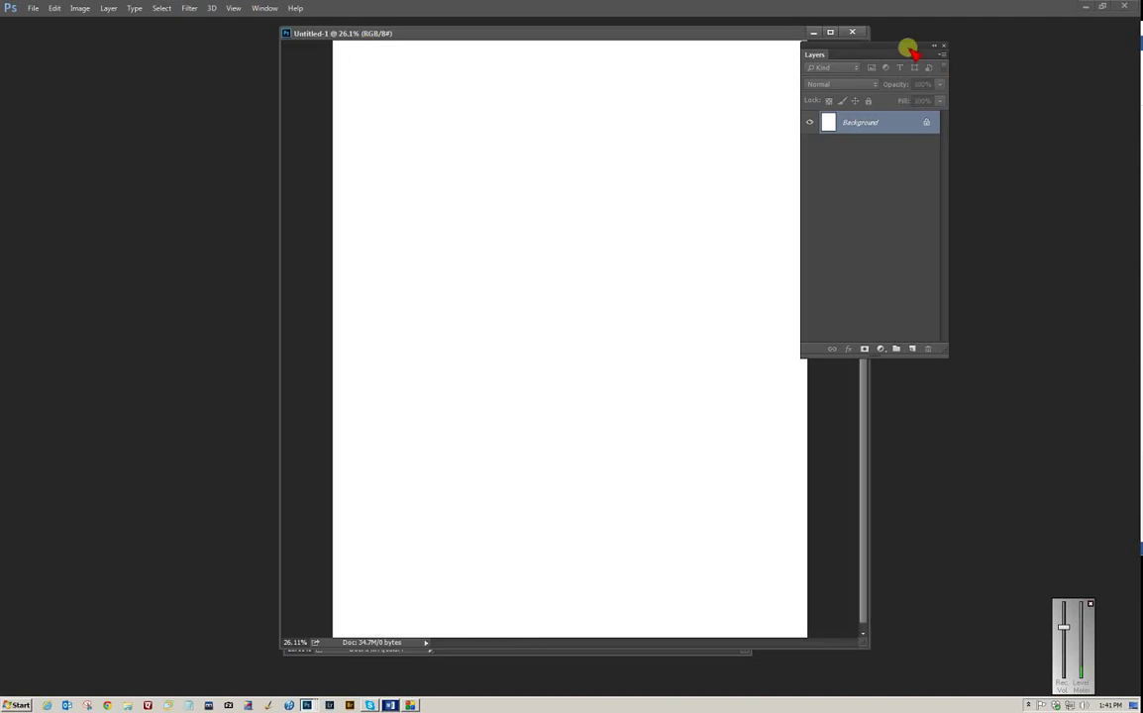
{"action": "left_click_drag", "start_coordinate": [910, 49], "coordinate": [1031, 60]}
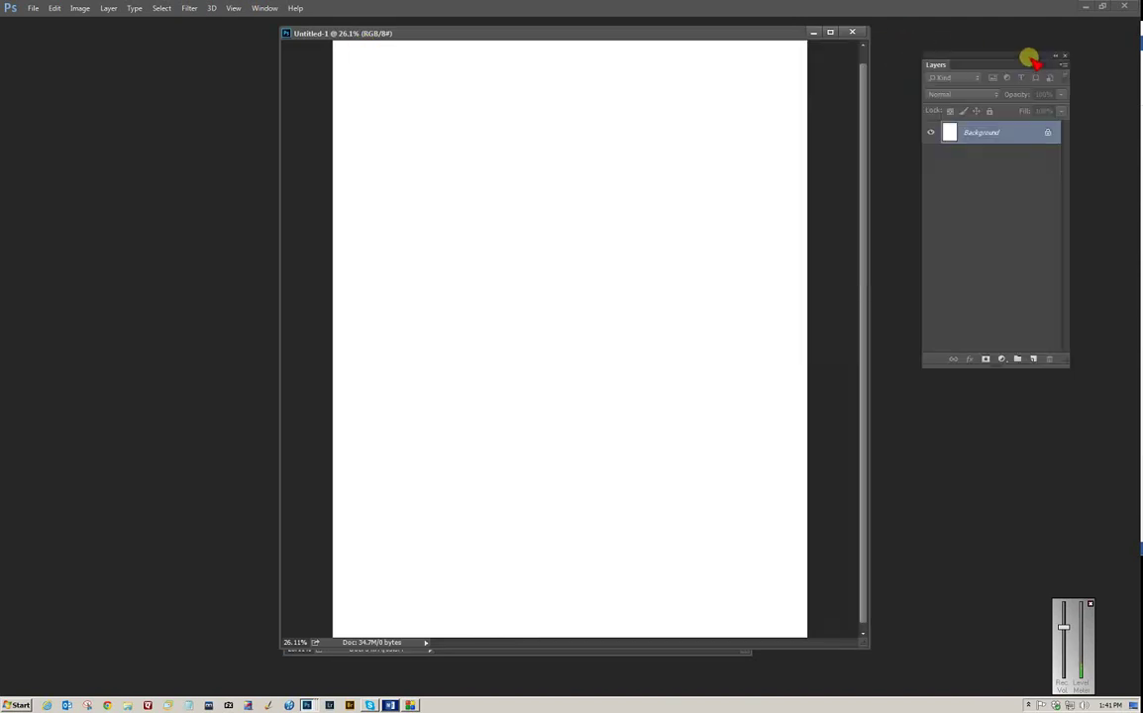
{"action": "left_click", "coordinate": [852, 32]}
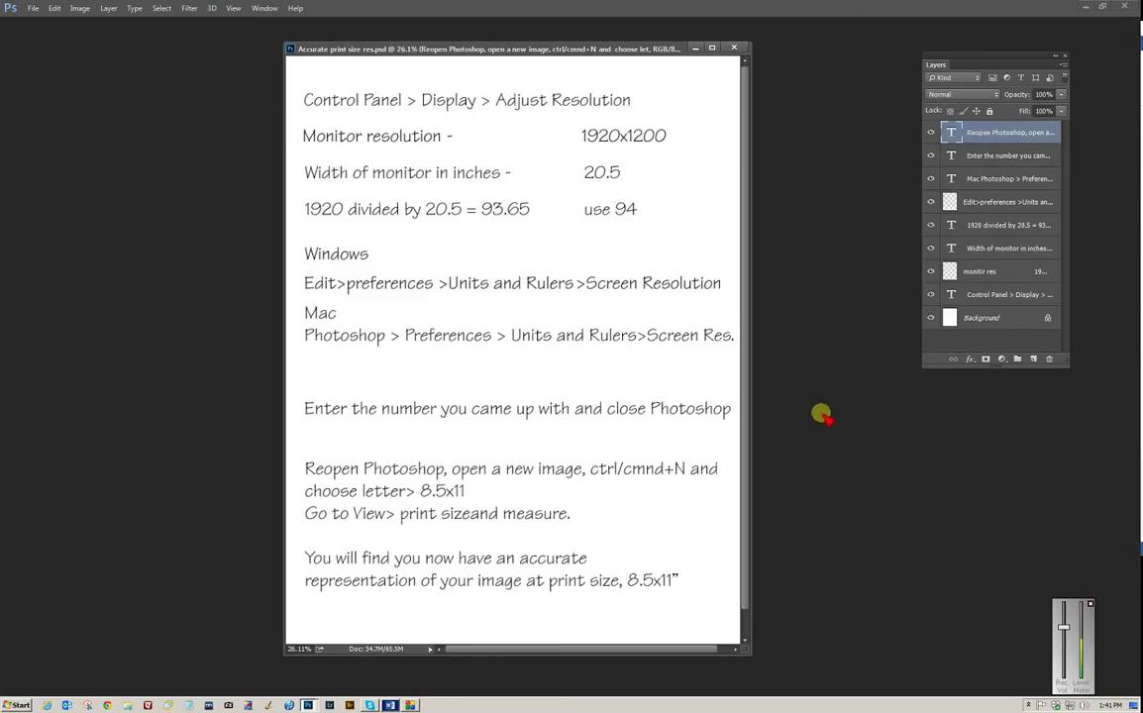
- Switch the instruction sheet to full screen on black and view it at Print Size
{"action": "key", "text": "f"}
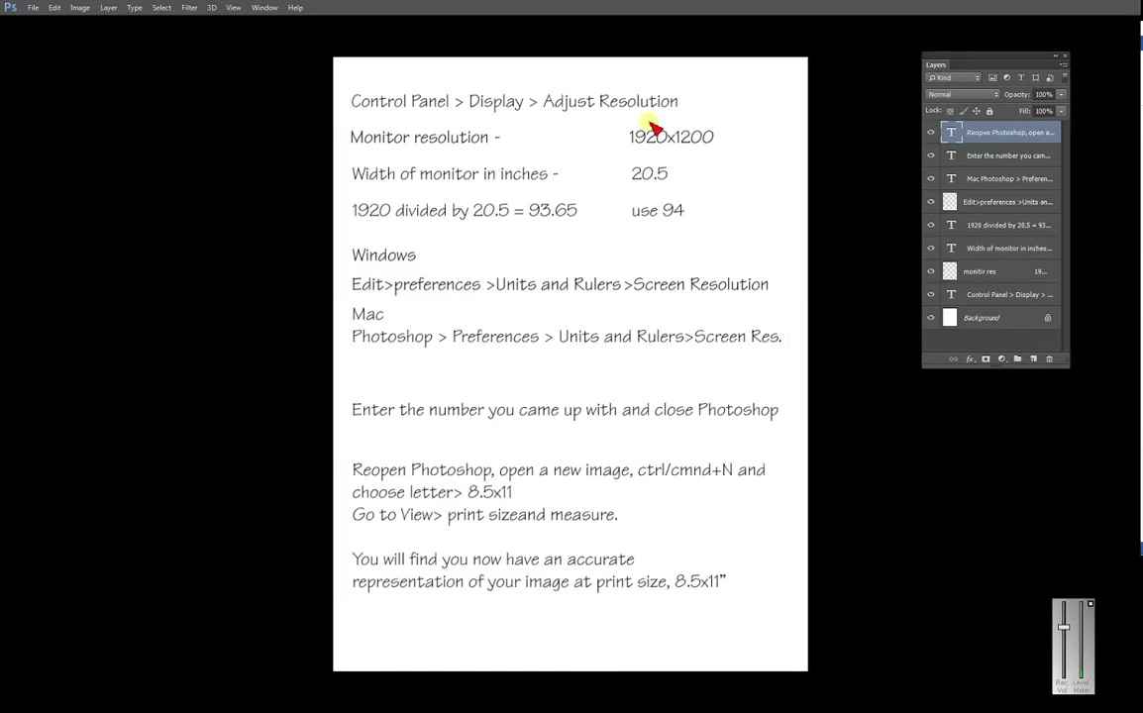
{"action": "left_click", "coordinate": [262, 9]}
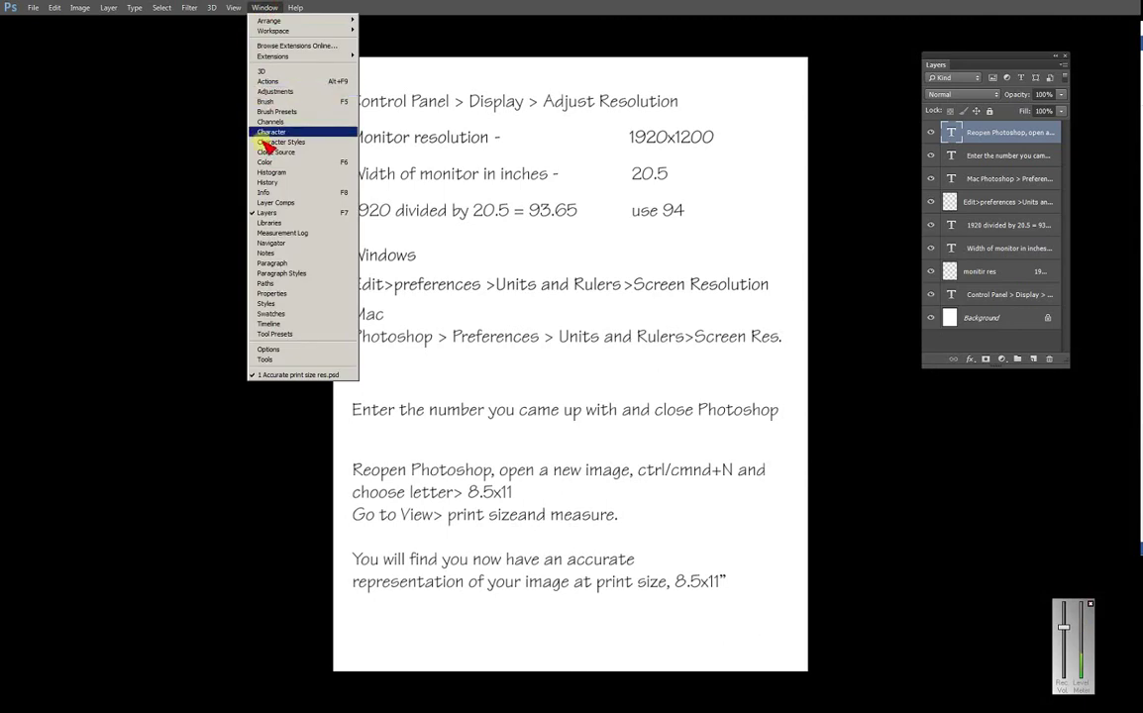
{"action": "mouse_move", "coordinate": [236, 9]}
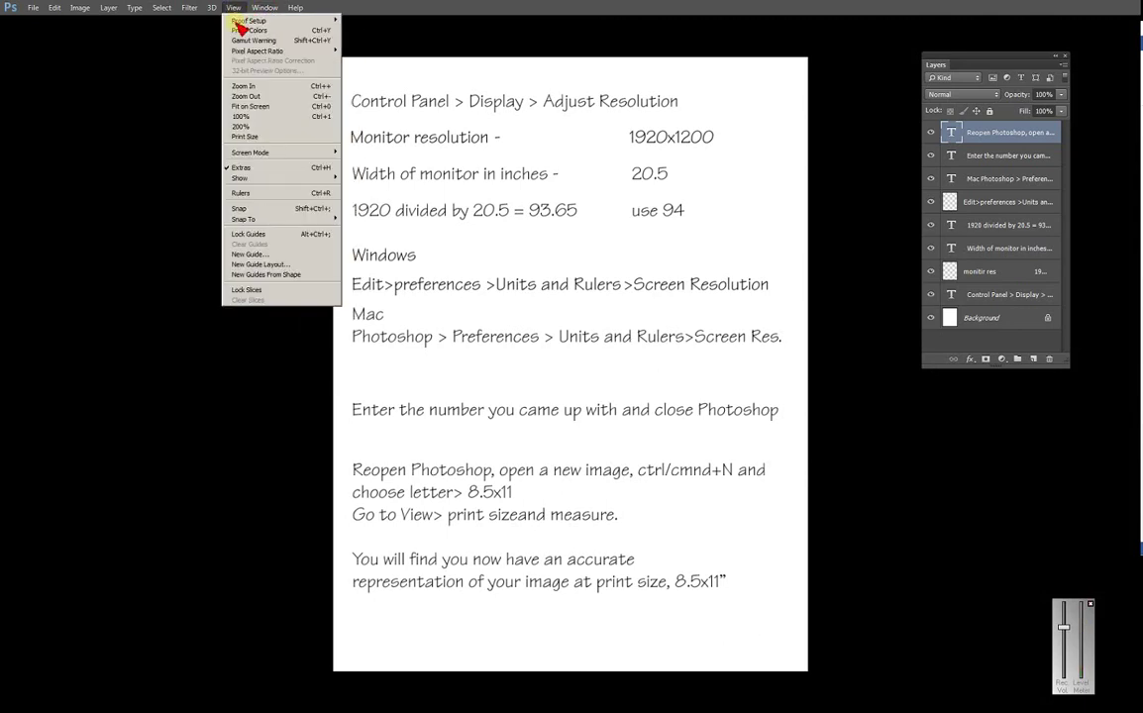
{"action": "left_click", "coordinate": [242, 137]}
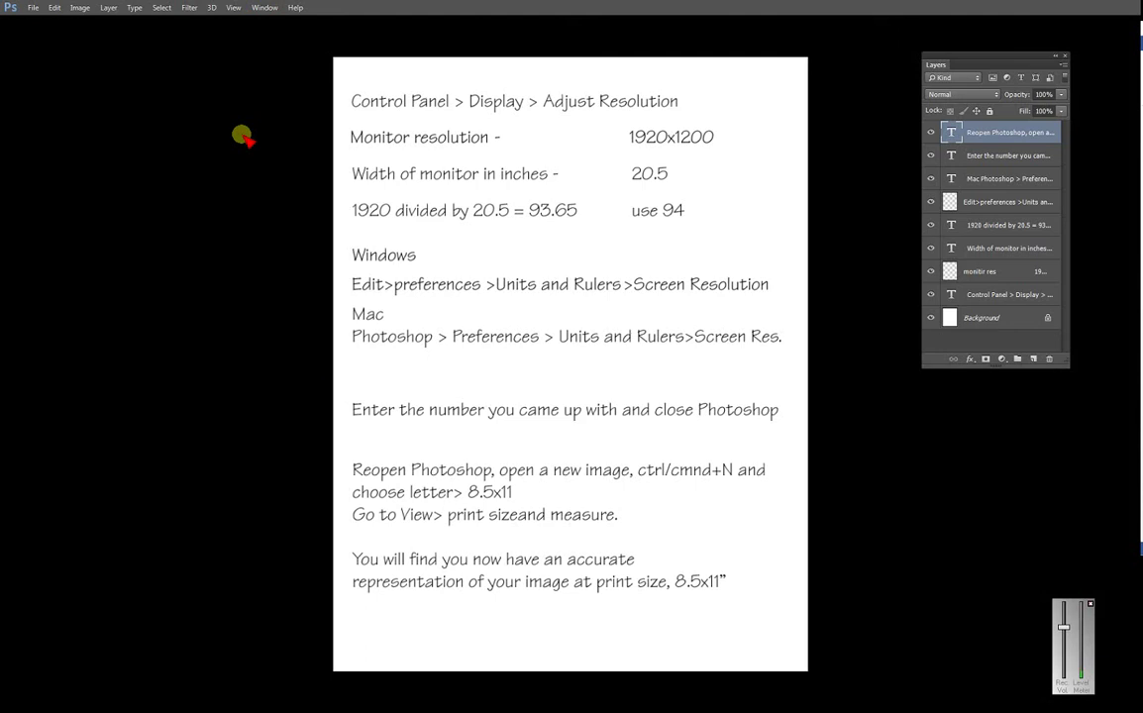